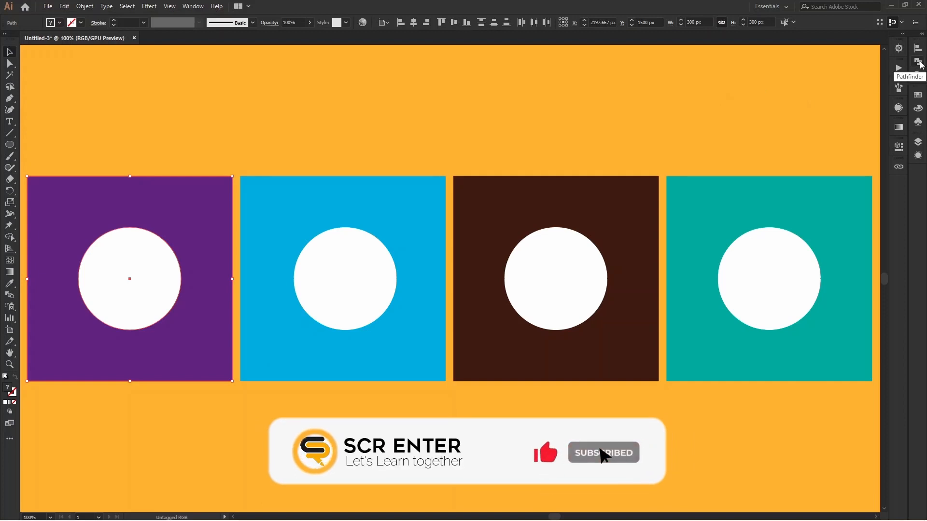
Subtract the white circle from the purple square with Minus Front and select the resulting compound path in the layer list.
left_click(919, 63)
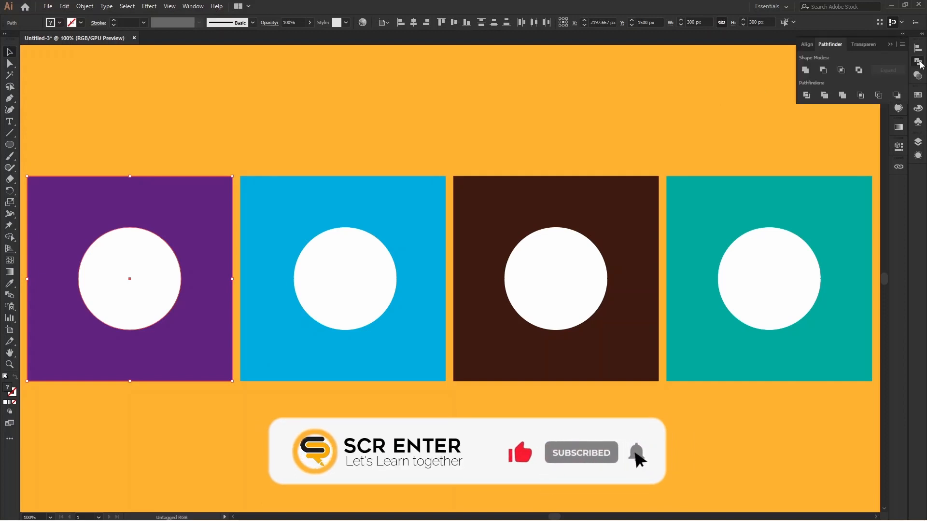
left_click(824, 73)
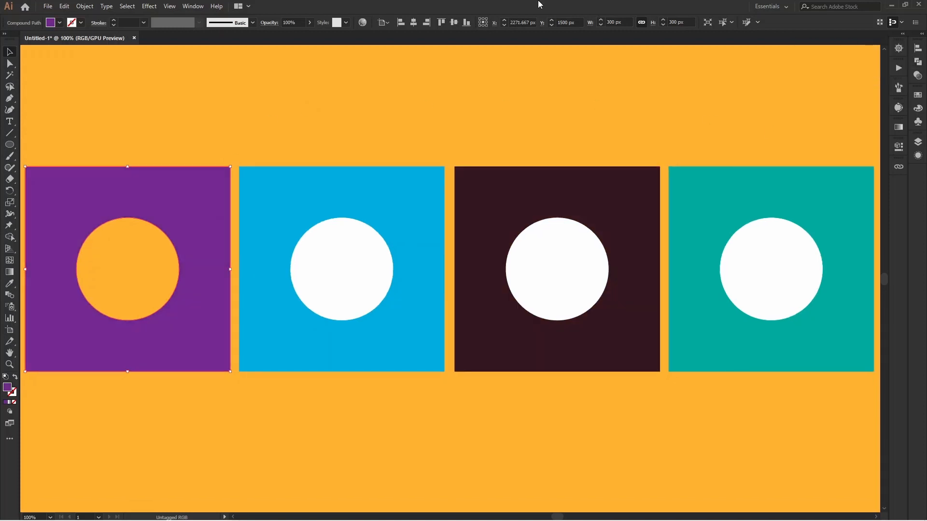
left_click(918, 143)
left_click_drag(796, 267, 631, 288)
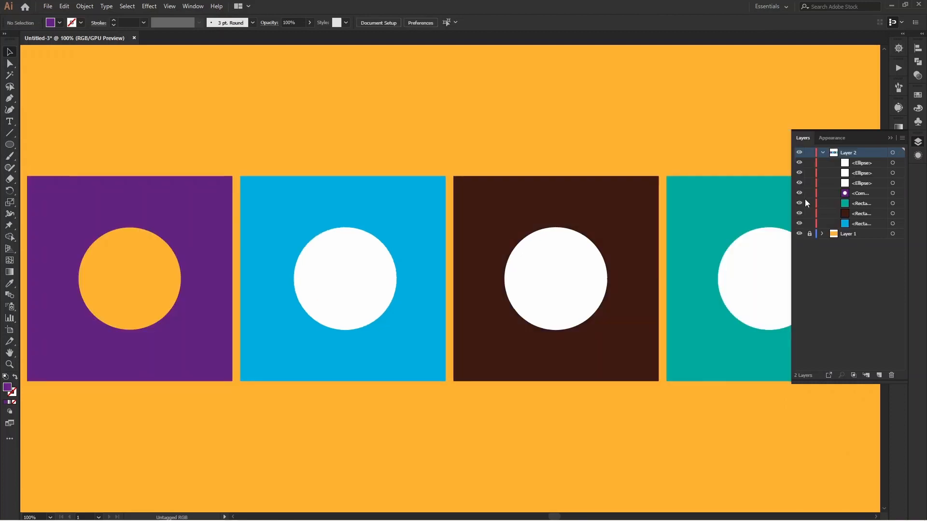
left_click(900, 193)
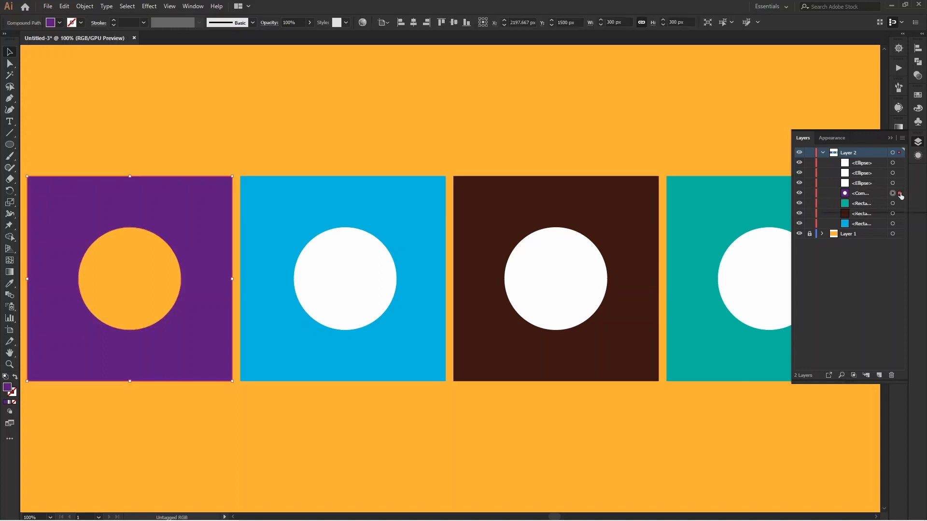
Isolate the purple compound path and reposition its circular hole across the square's lower edge and upper area.
right_click(179, 202)
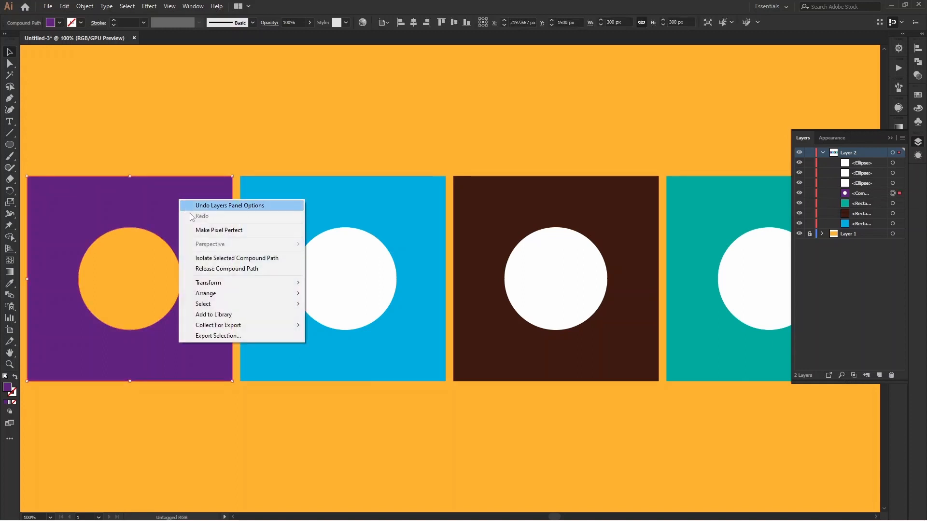
left_click(233, 264)
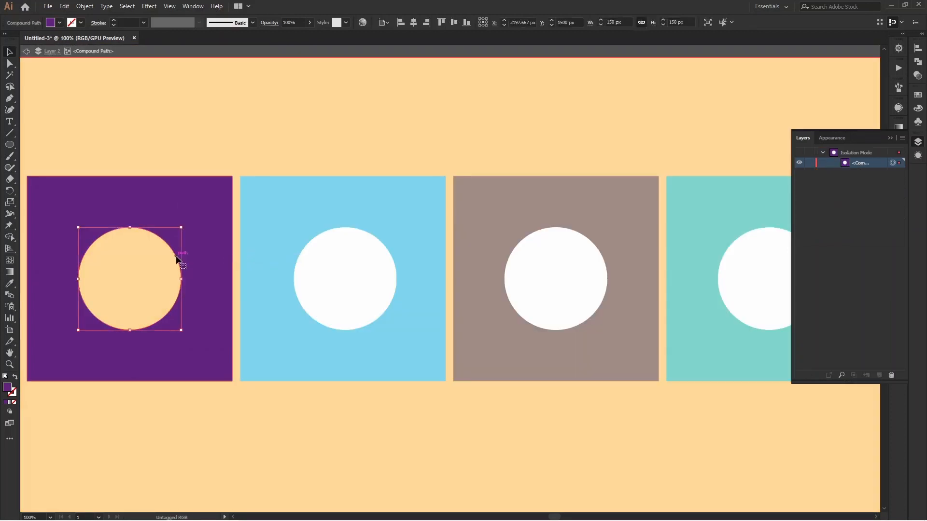
left_click_drag(177, 259, 167, 354)
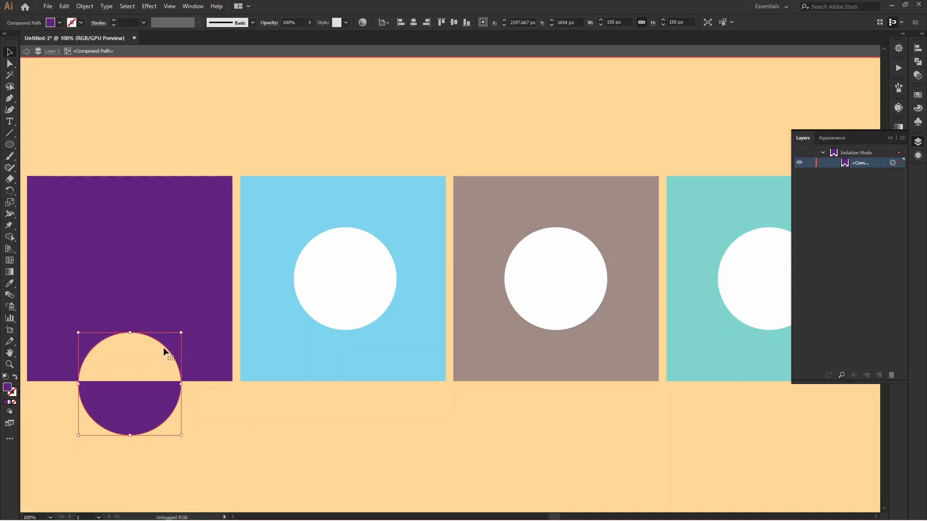
left_click_drag(164, 347, 162, 244)
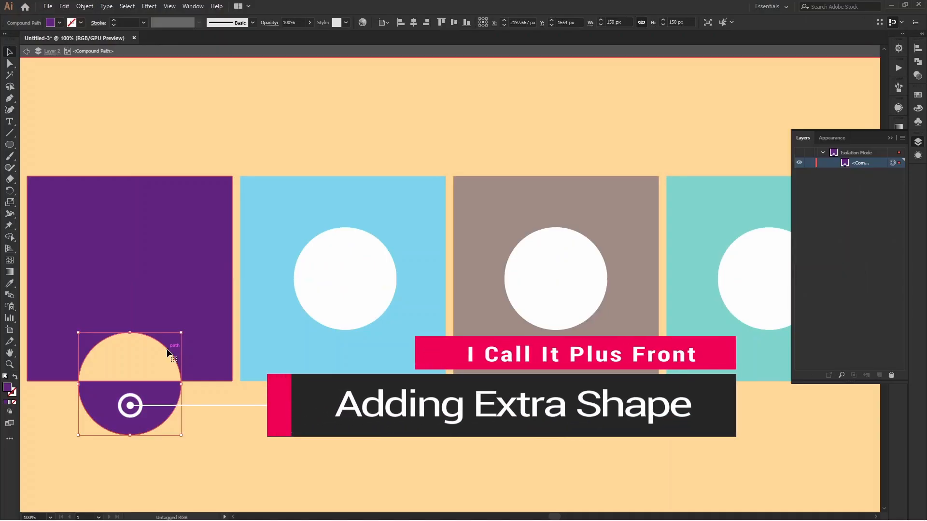
left_click_drag(178, 254, 219, 207)
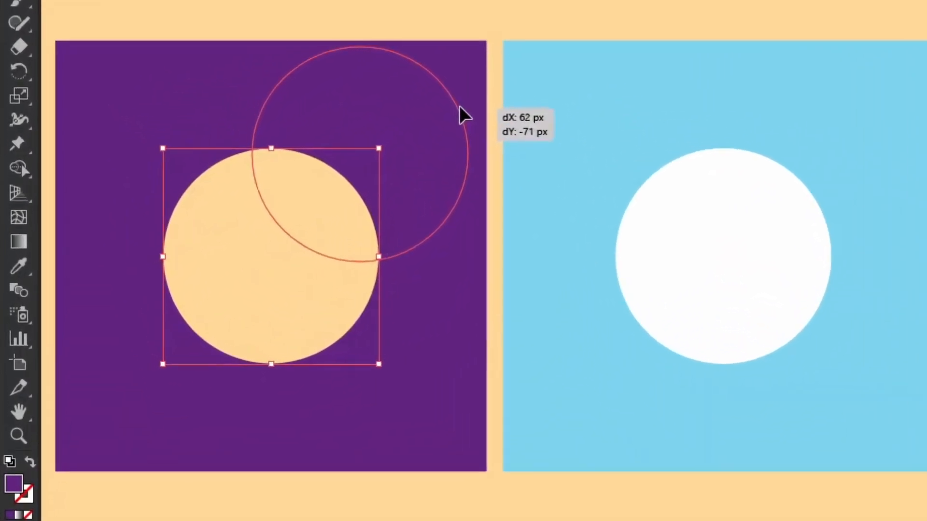
left_click_drag(459, 107, 459, 107)
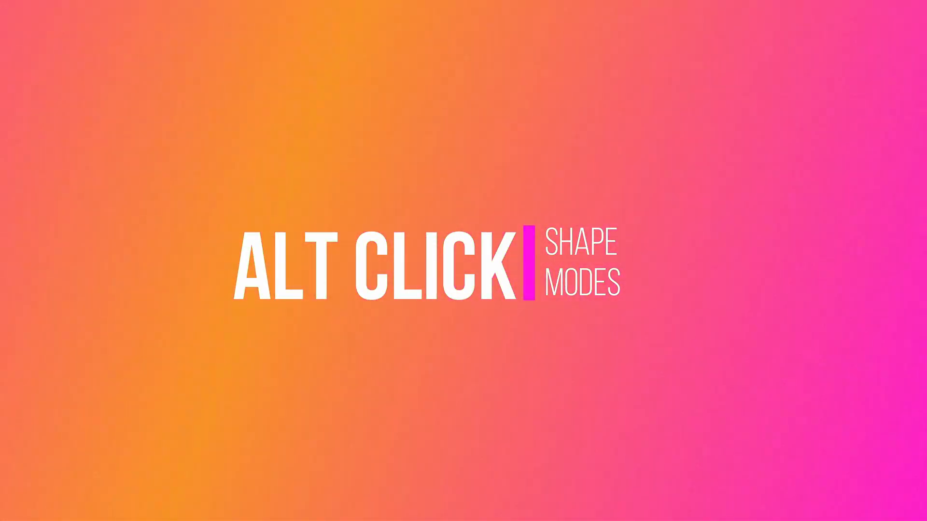
Subtract the white circle from the blue square with Minus Front, creating an editable compound shape.
left_click_drag(334, 153, 355, 323)
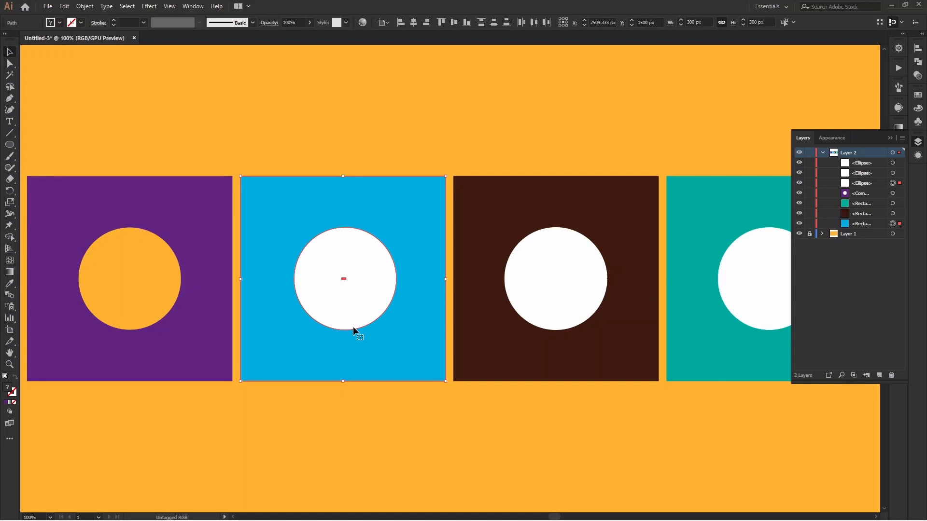
left_click(919, 63)
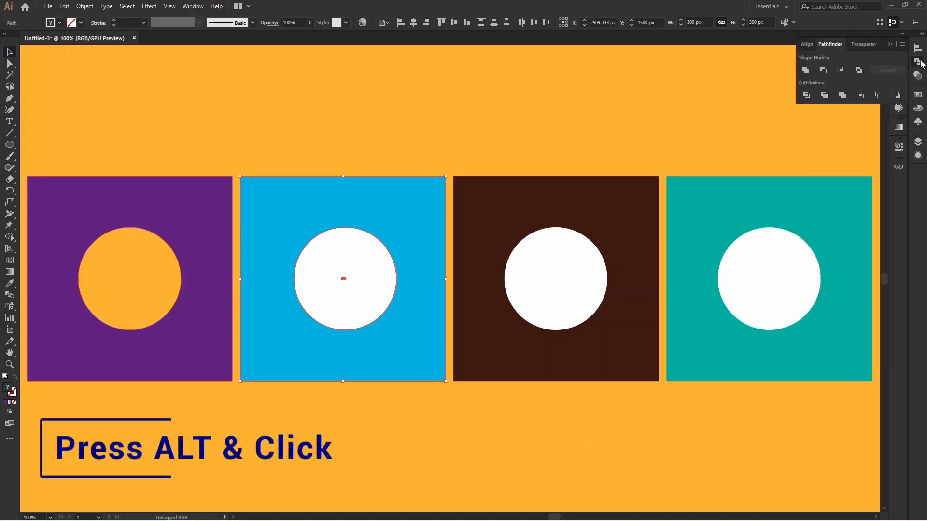
left_click(823, 70, "alt")
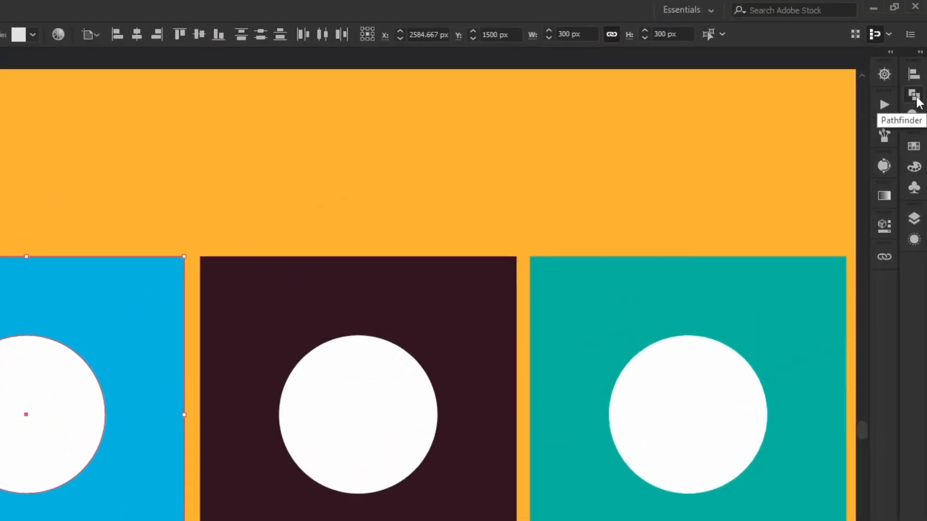
left_click(912, 97)
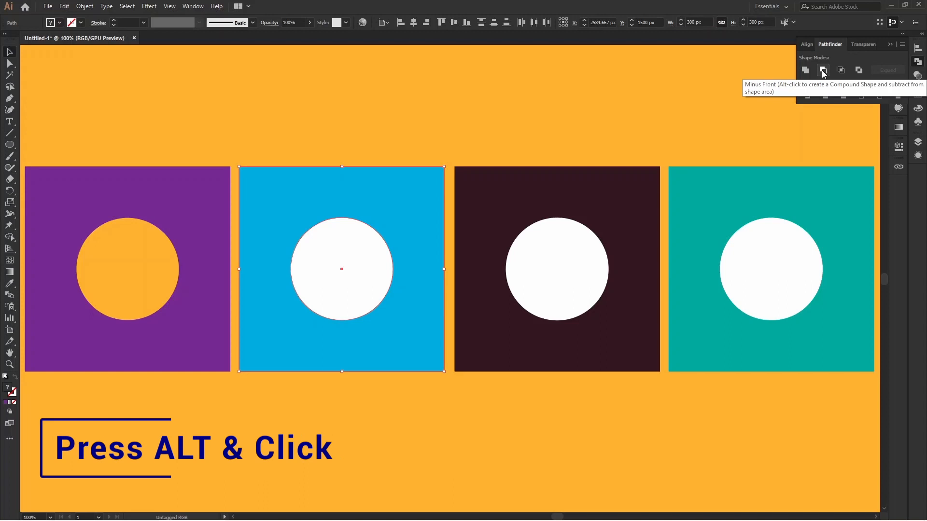
left_click(823, 72, "alt")
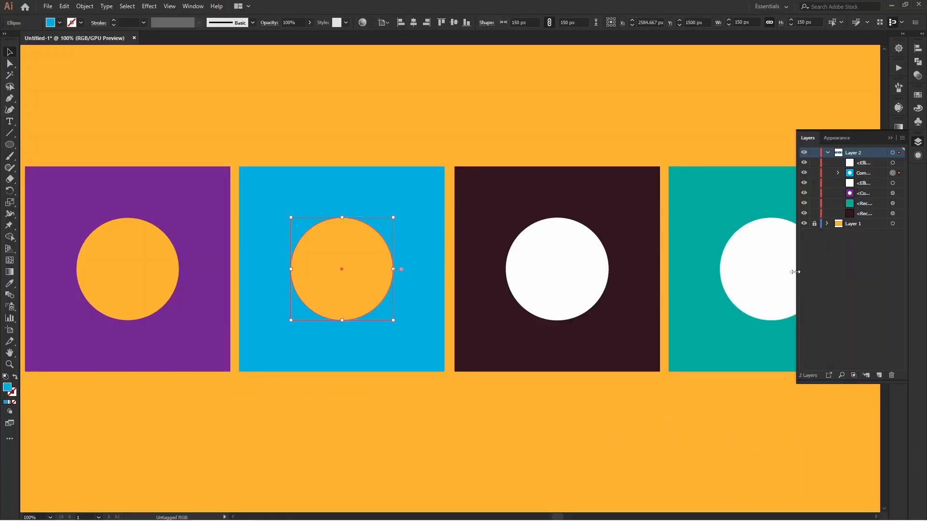
Expand the Compound Shape entry in the widened layer list and select its rectangle and ellipse, both together and individually.
left_click_drag(796, 272, 709, 272)
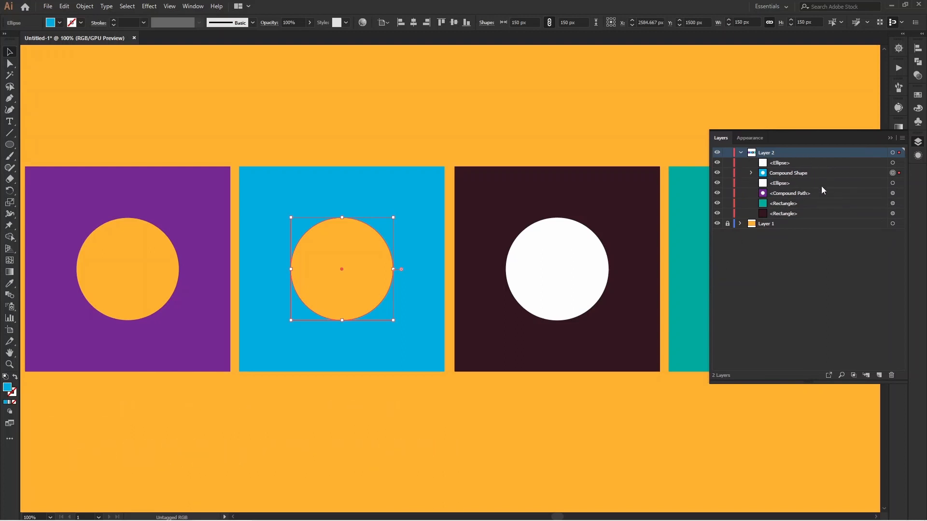
left_click(751, 172)
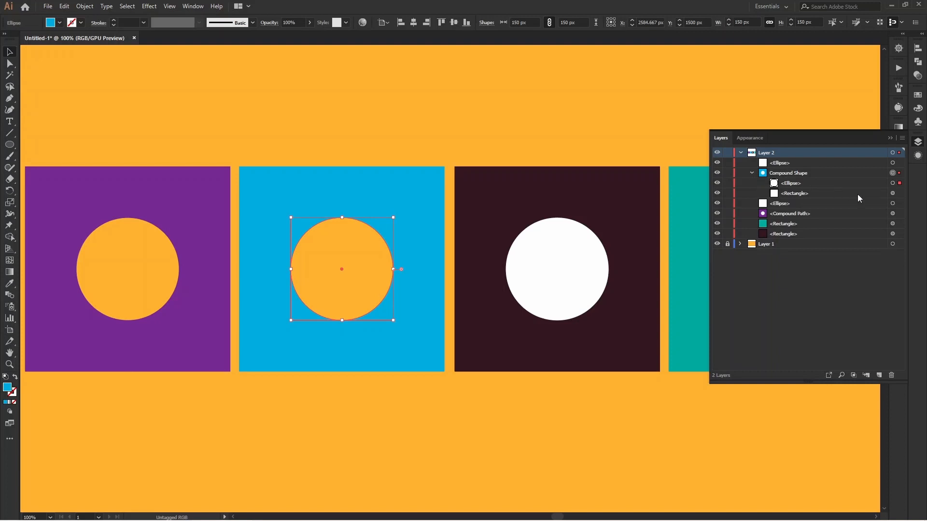
left_click(898, 193)
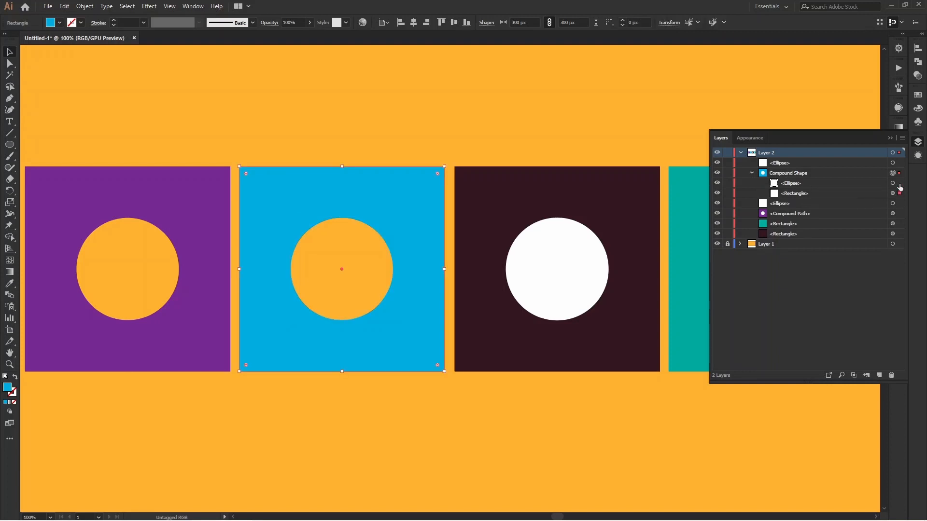
left_click(900, 183, "shift")
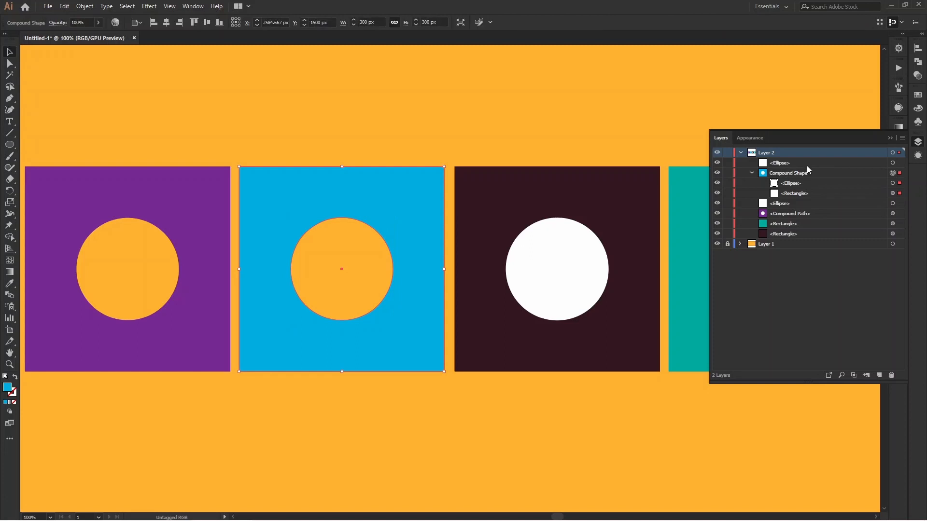
left_click(898, 193)
left_click(899, 183)
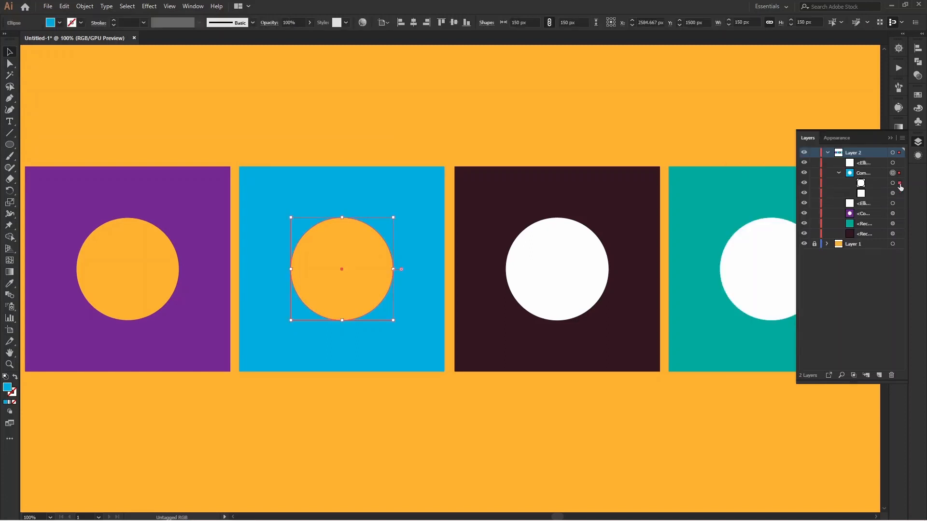
Move the compound shape's ellipse straight up to Y 1350 px, centred on the blue square's upper edge, and deselect it.
left_click_drag(375, 228, 375, 183)
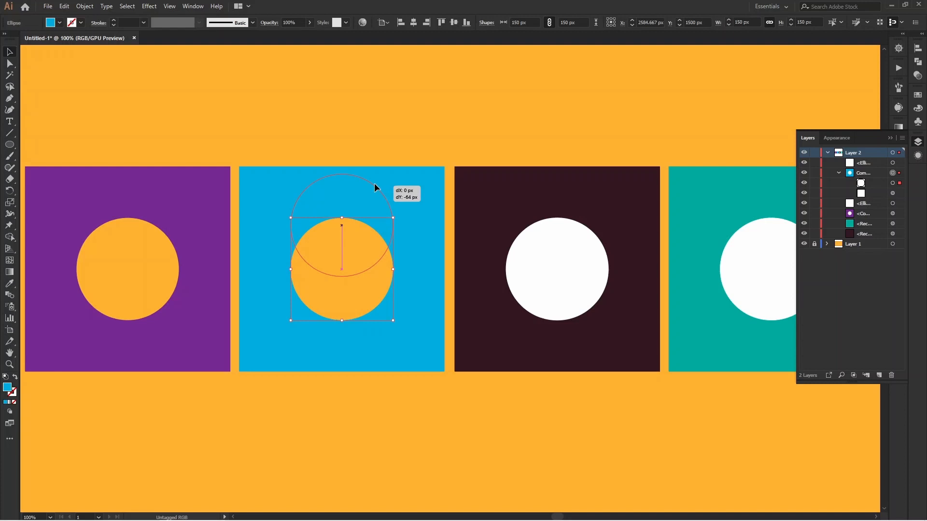
left_click_drag(375, 184, 373, 127)
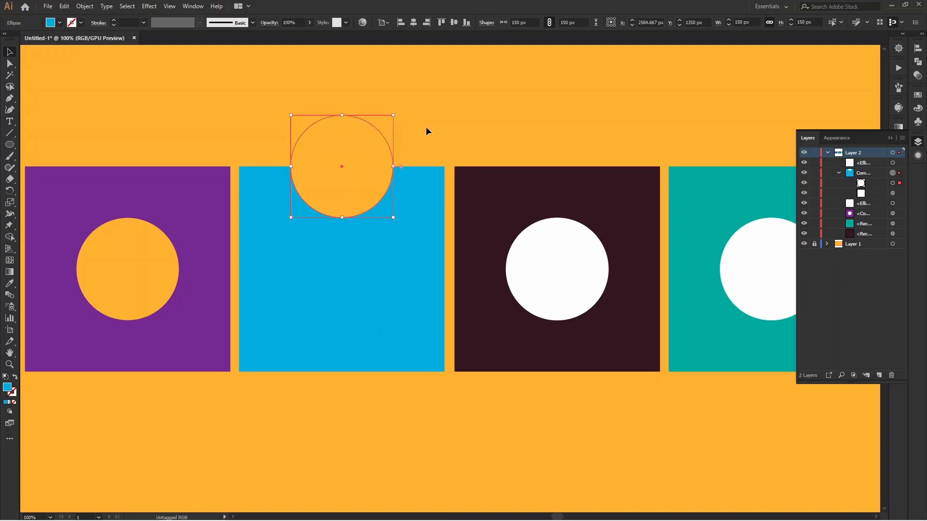
left_click(453, 127)
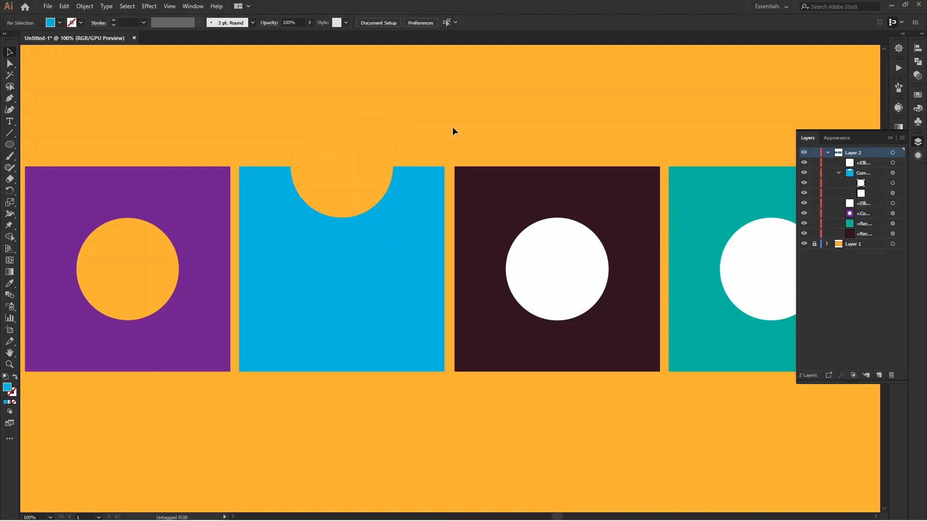
Select the whole blue compound shape and convert it to plain paths with the Pathfinder Expand command.
left_click(349, 317)
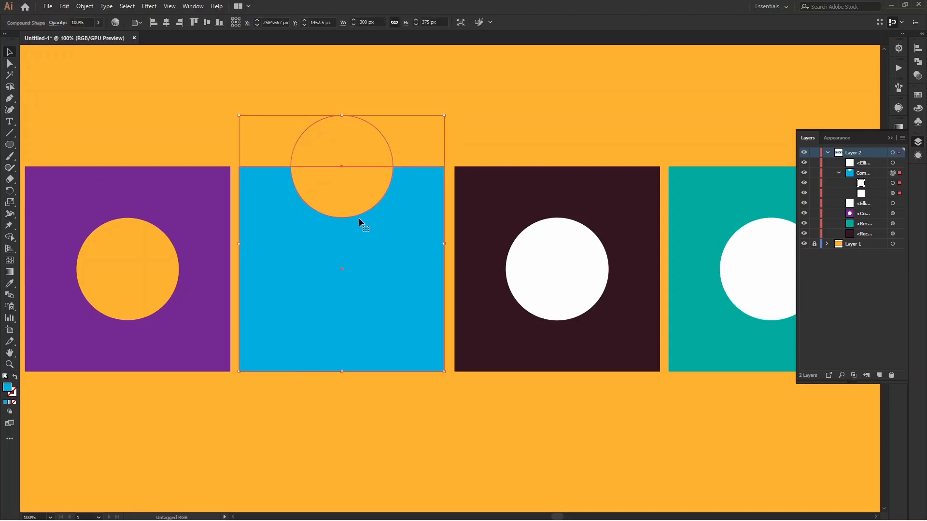
left_click(920, 142)
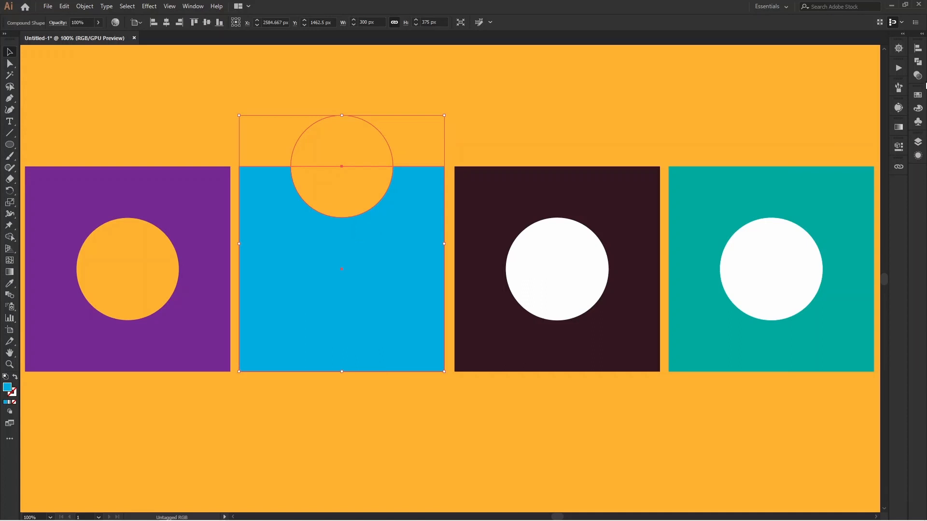
left_click(918, 62)
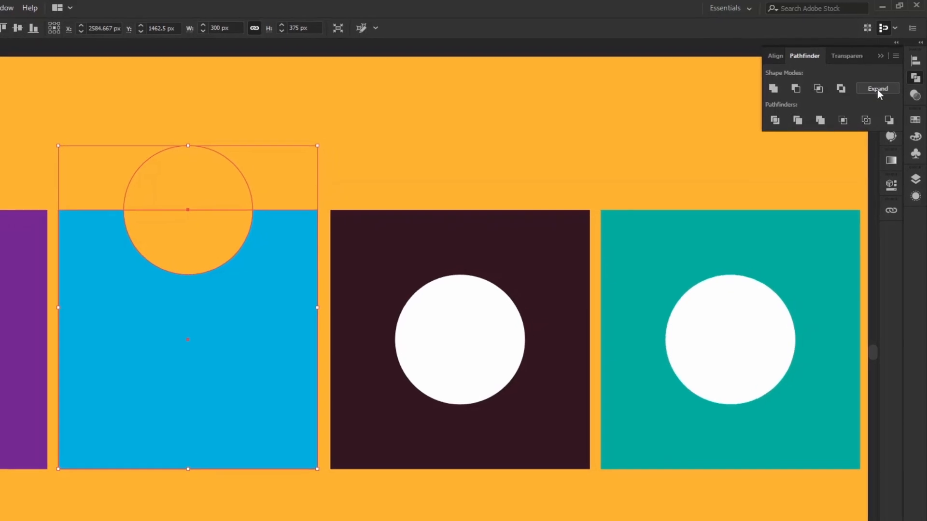
left_click(877, 88)
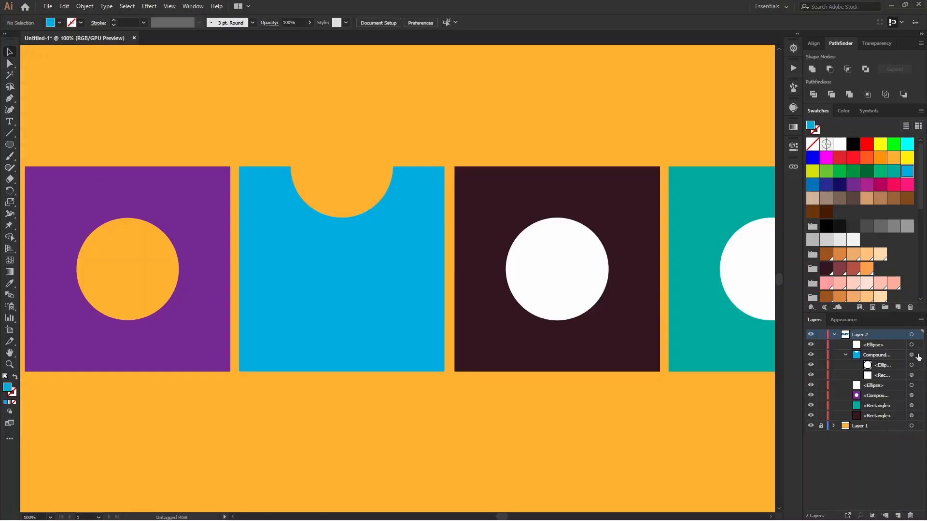
Move the ellipse inside the blue compound shape back to the square's centre at Y 1500 px and select the whole compound shape.
left_click(917, 357)
left_click(917, 366)
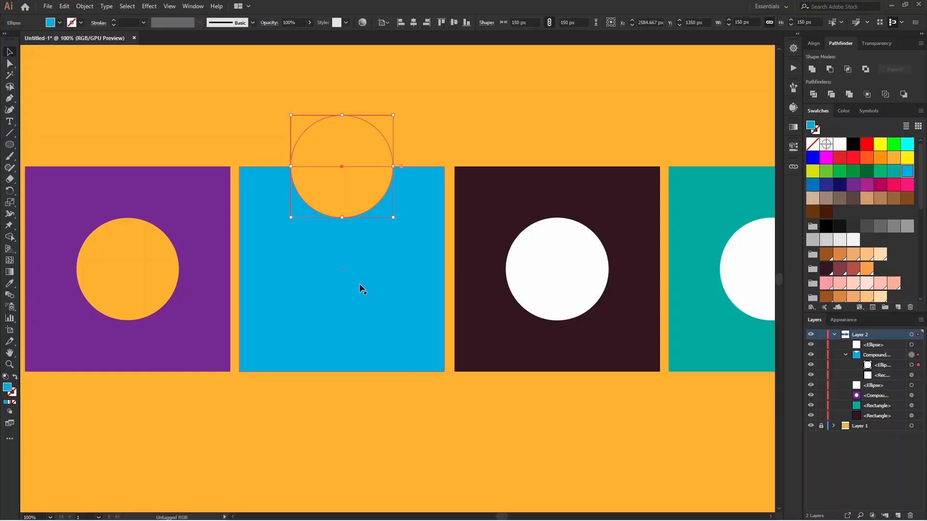
left_click_drag(372, 210, 374, 310)
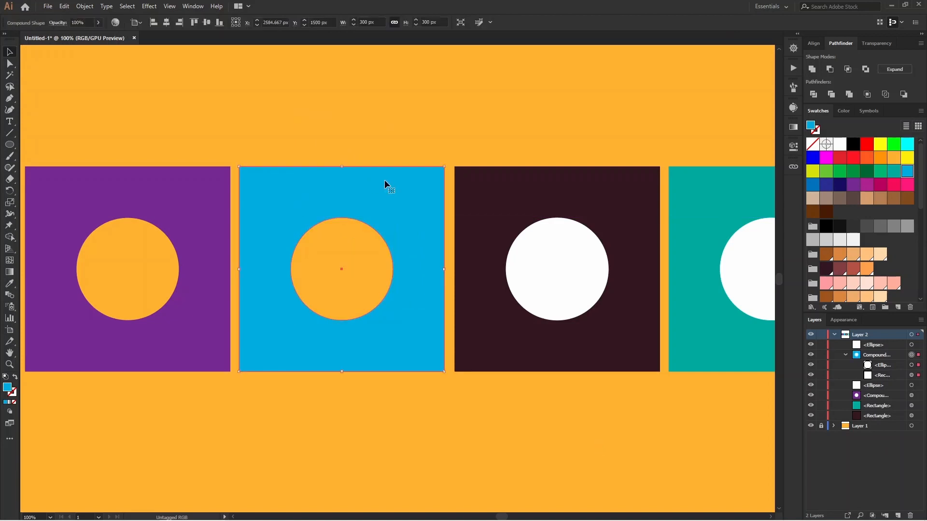
left_click(919, 355)
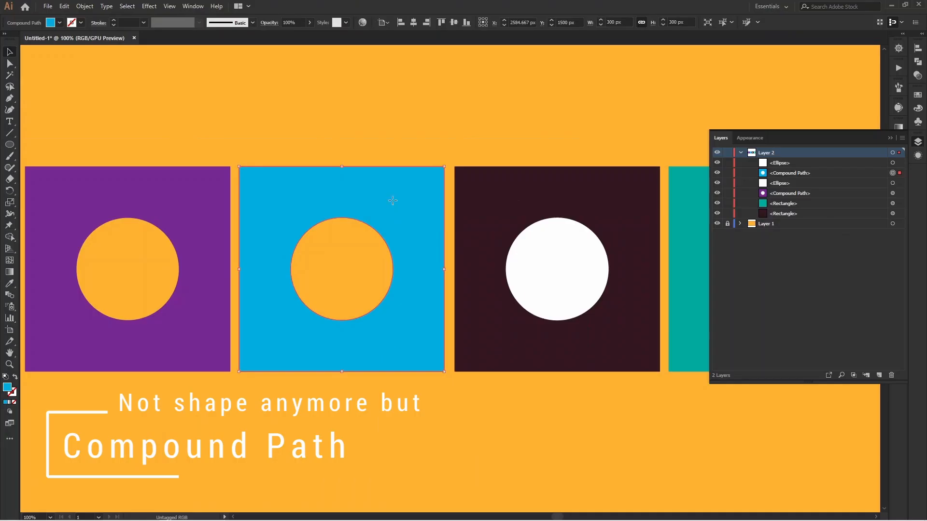
Isolate the expanded blue compound path and move its circular hole up toward the square's upper edge.
right_click(393, 201)
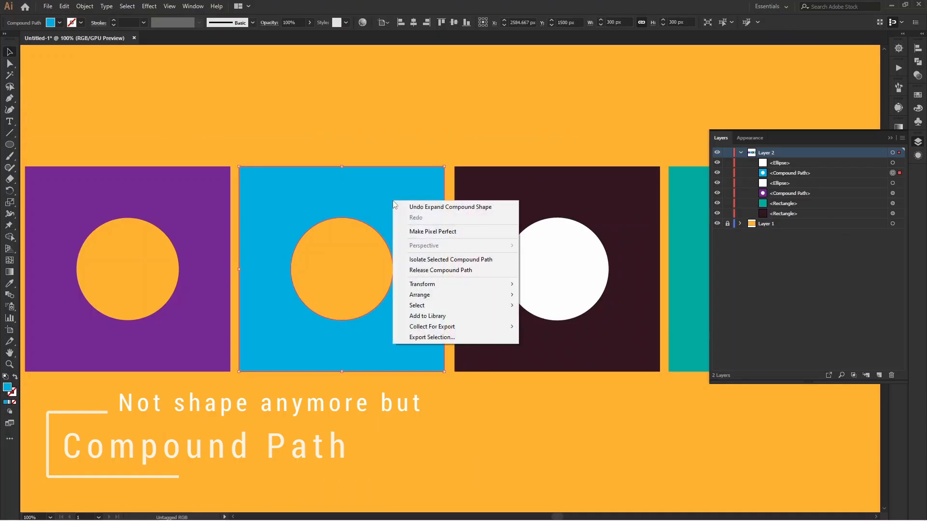
left_click(427, 260)
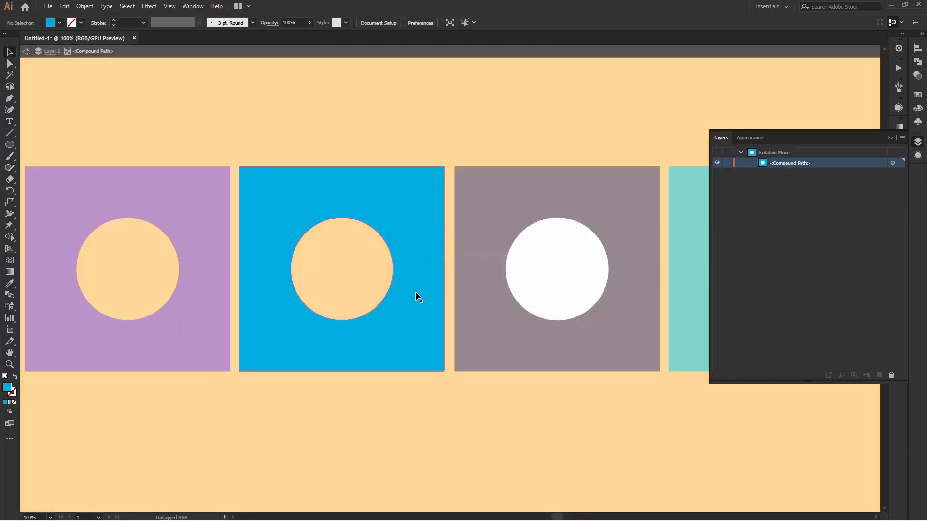
left_click(364, 316)
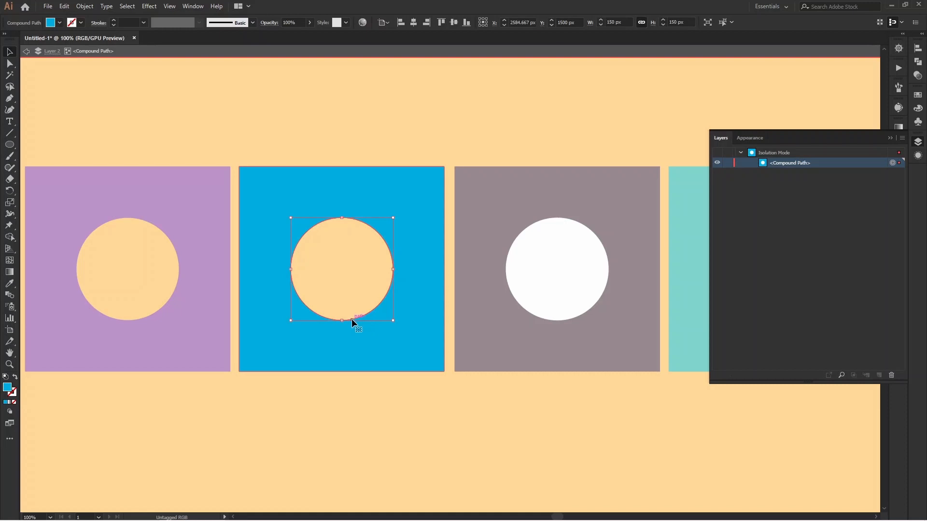
left_click_drag(350, 320, 359, 216)
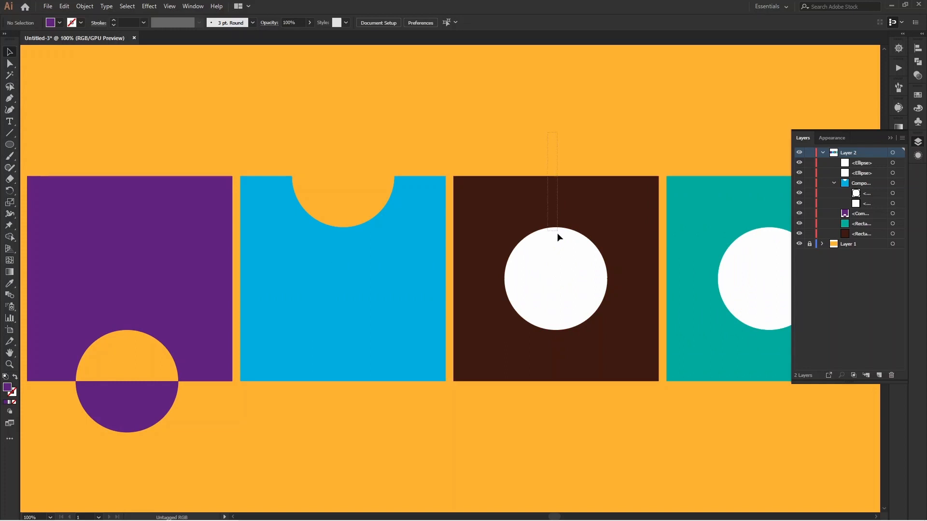
Combine the brown square and its white circle into one compound path so the circle becomes a hole.
left_click_drag(566, 288, 566, 289)
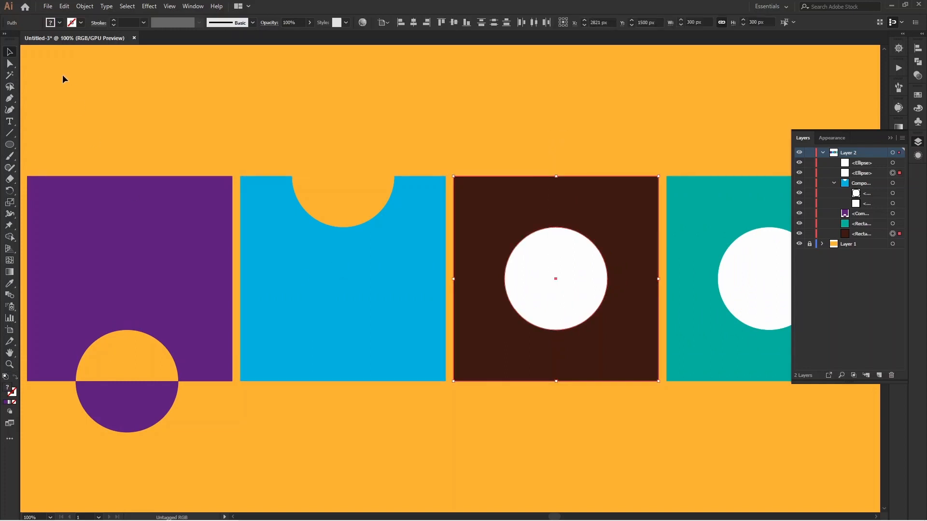
left_click(84, 7)
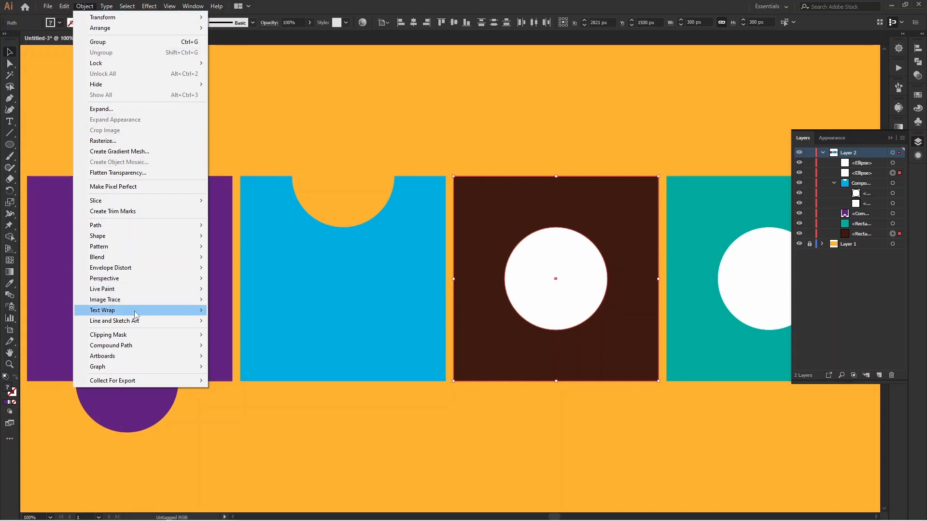
mouse_move(136, 346)
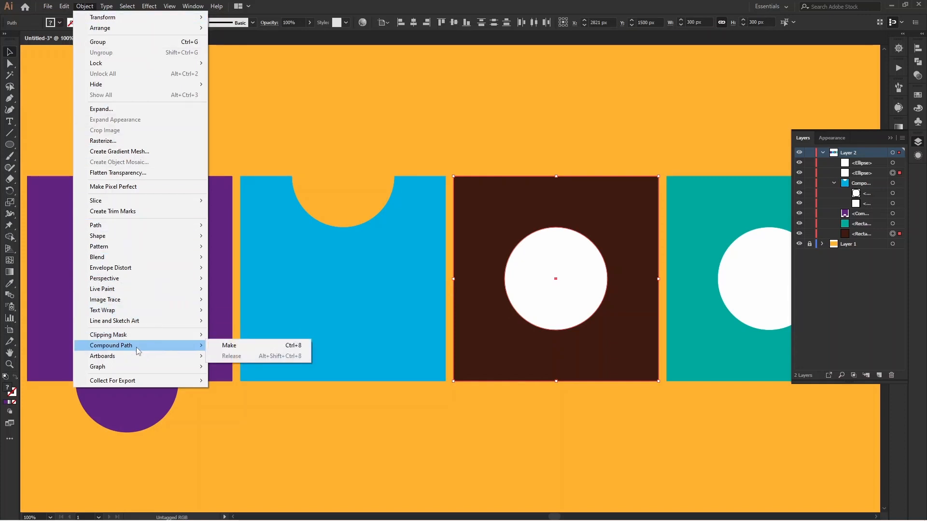
left_click(250, 344)
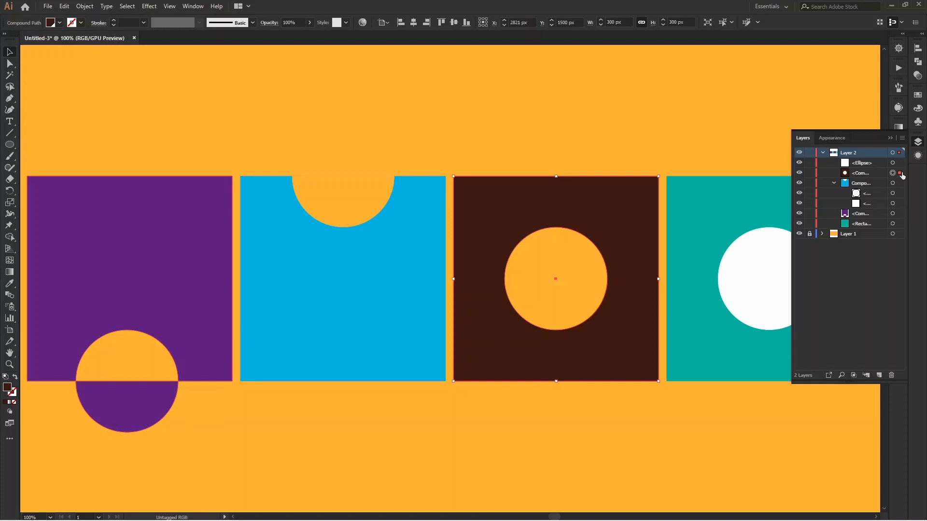
left_click(865, 176)
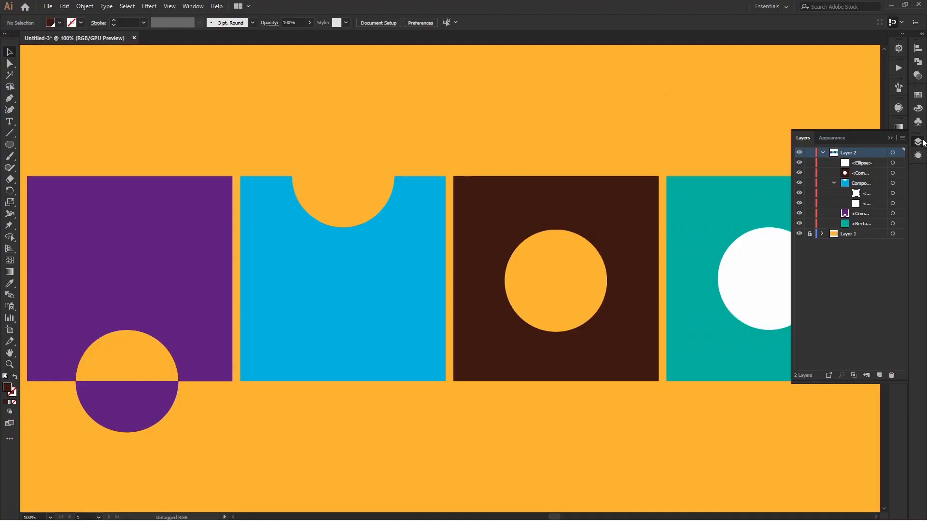
left_click(922, 141)
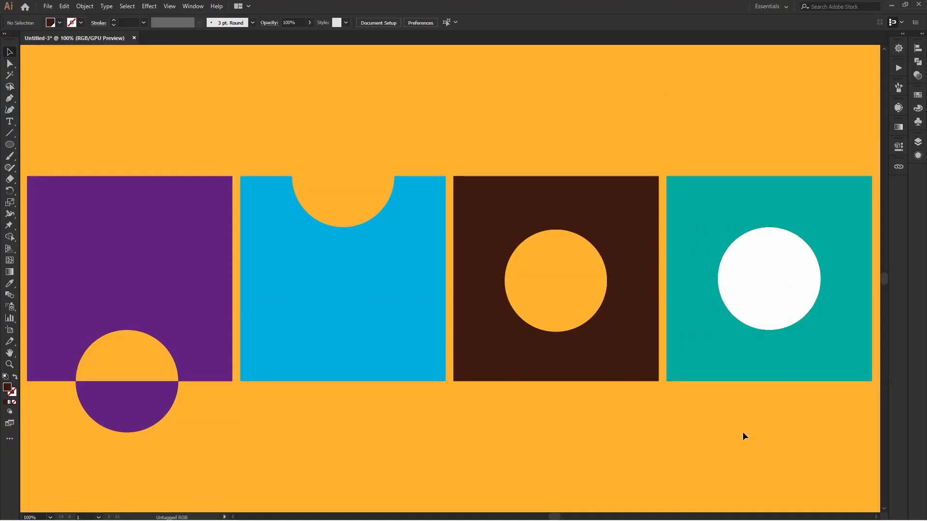
Cut the teal square with the white circle on top of it using the Divide Objects Below command, and deselect.
left_click(757, 250)
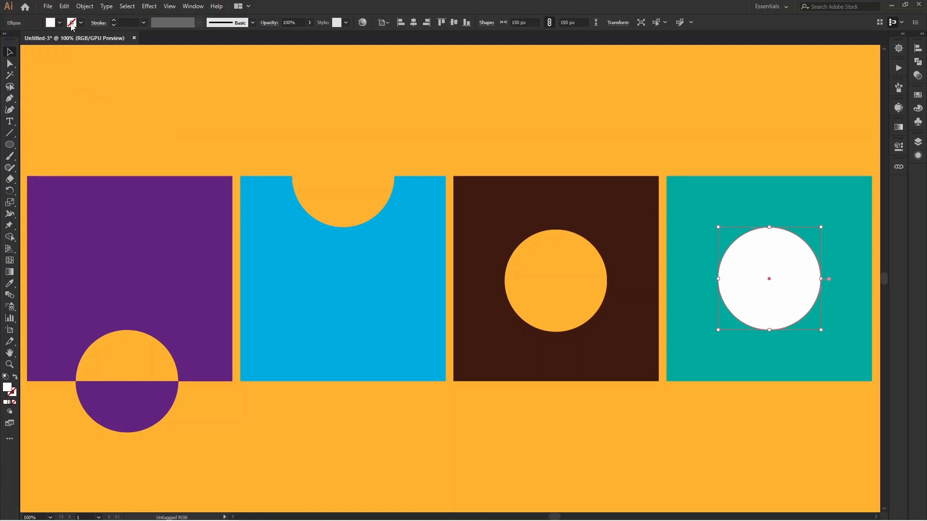
left_click(83, 6)
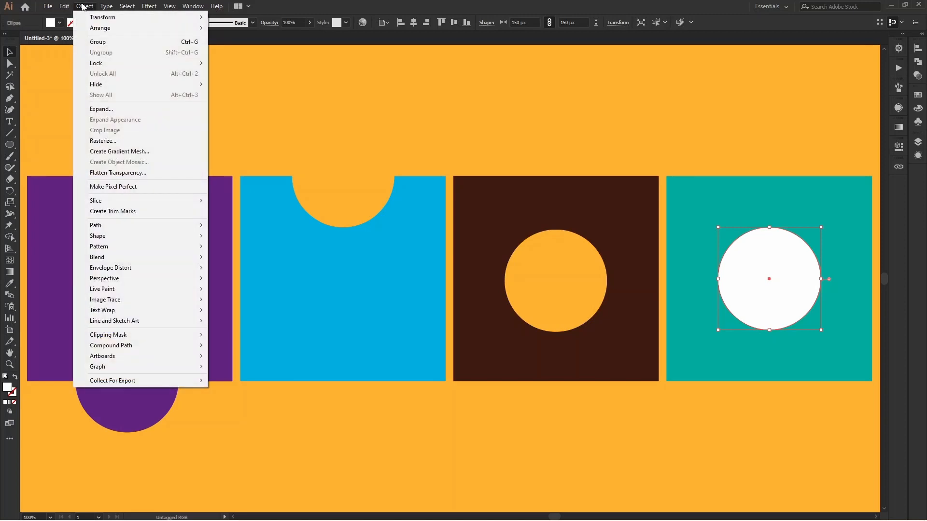
mouse_move(109, 229)
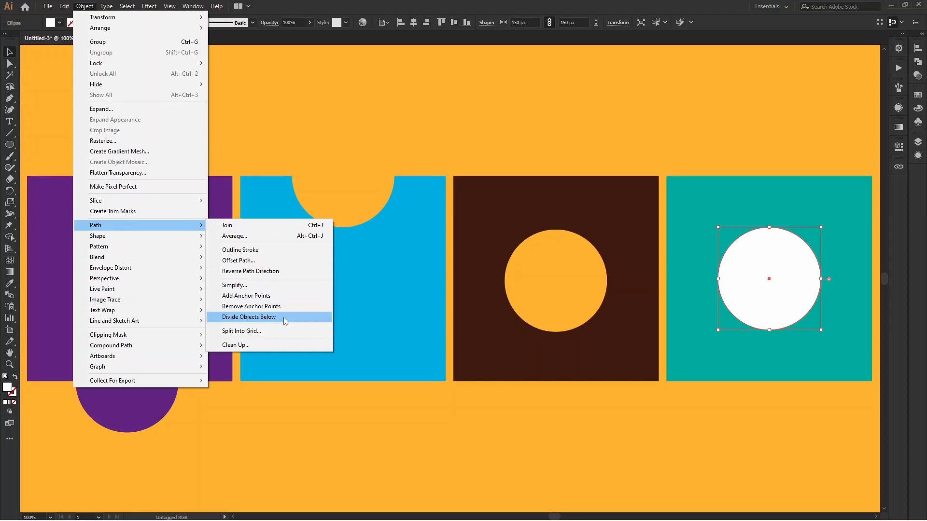
left_click(314, 317)
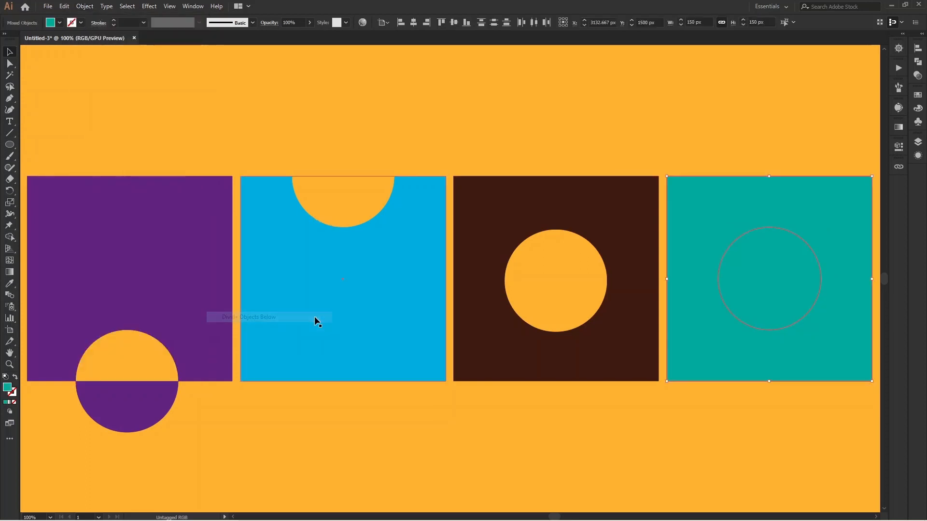
left_click(763, 421)
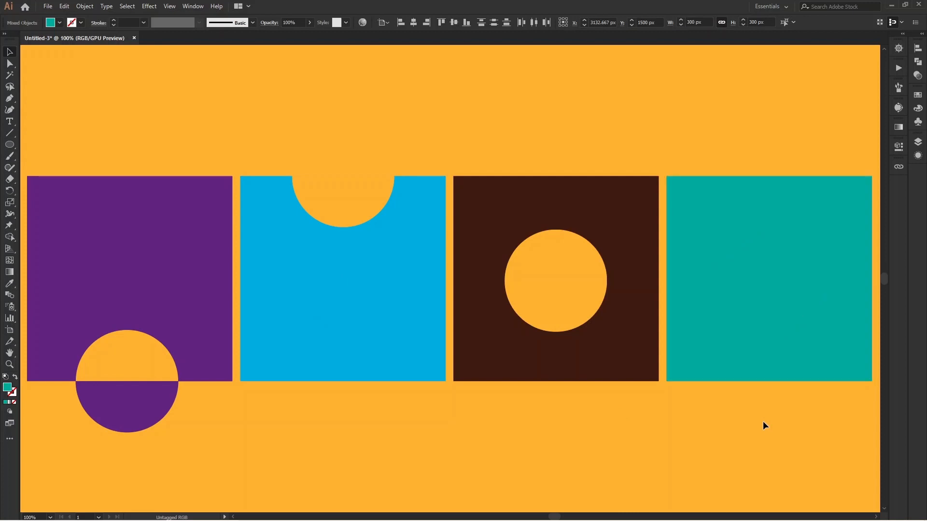
Move the cut-out teal circle out of its square to about X 2885 px, Y 1751 px, below the squares.
left_click(767, 285)
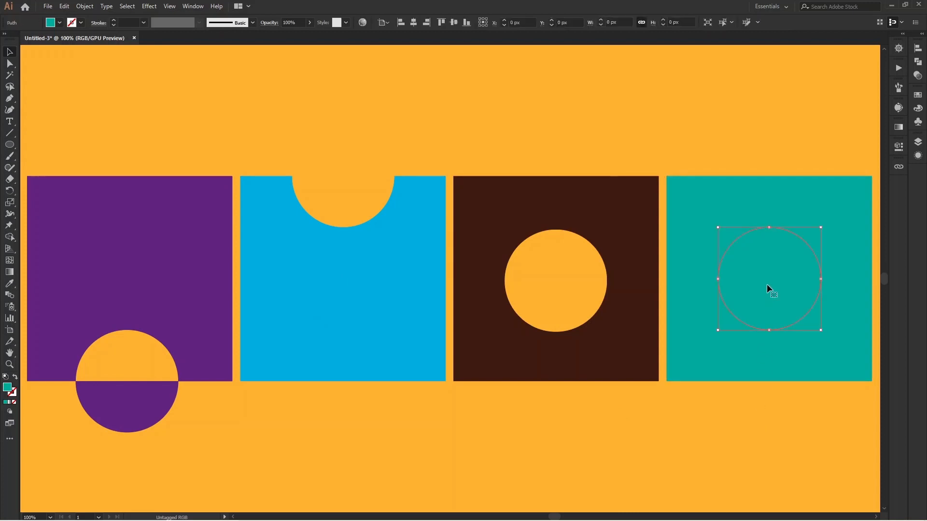
left_click_drag(800, 257, 630, 428)
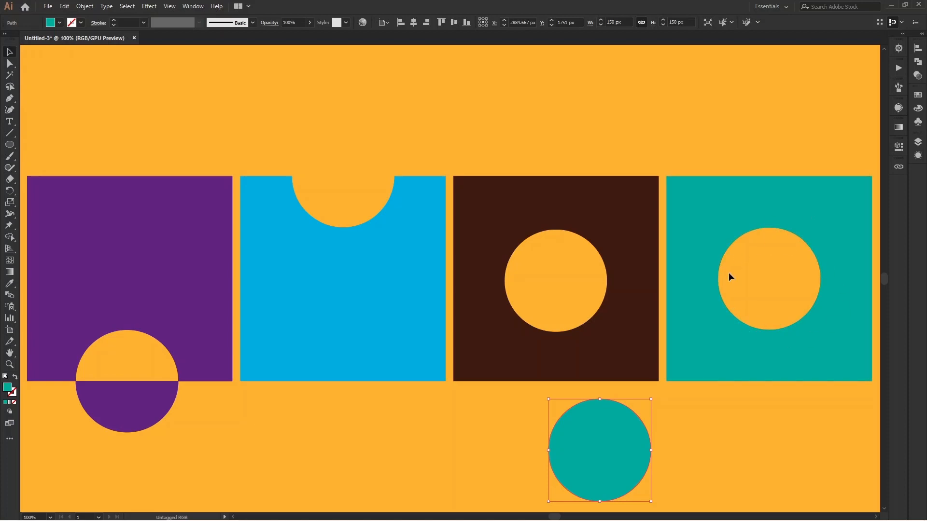
left_click(720, 193)
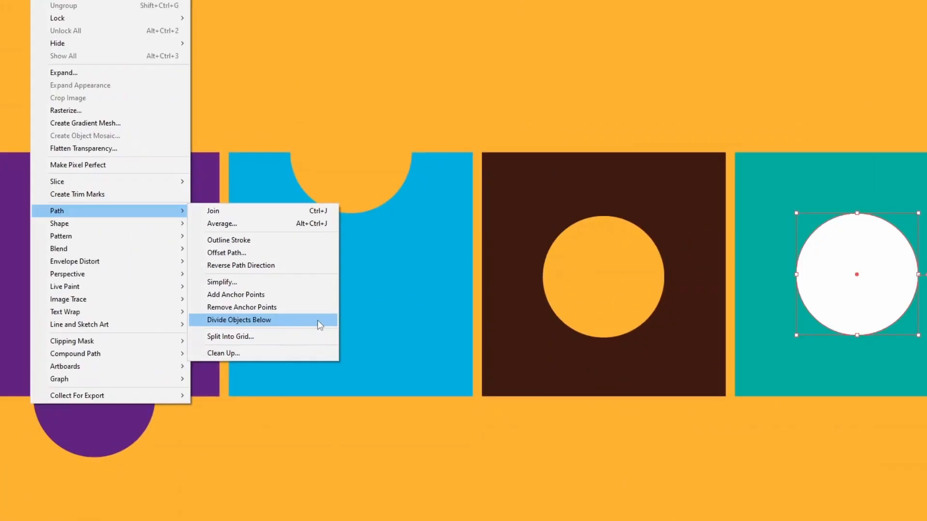
left_click(332, 337)
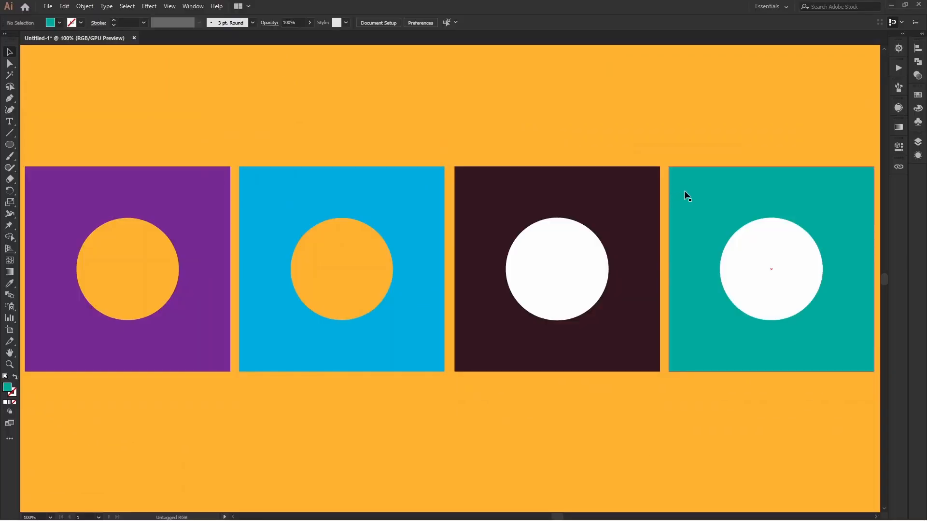
Paste a copy of the teal square directly behind the original and rotate the copy 45°.
left_click(684, 191)
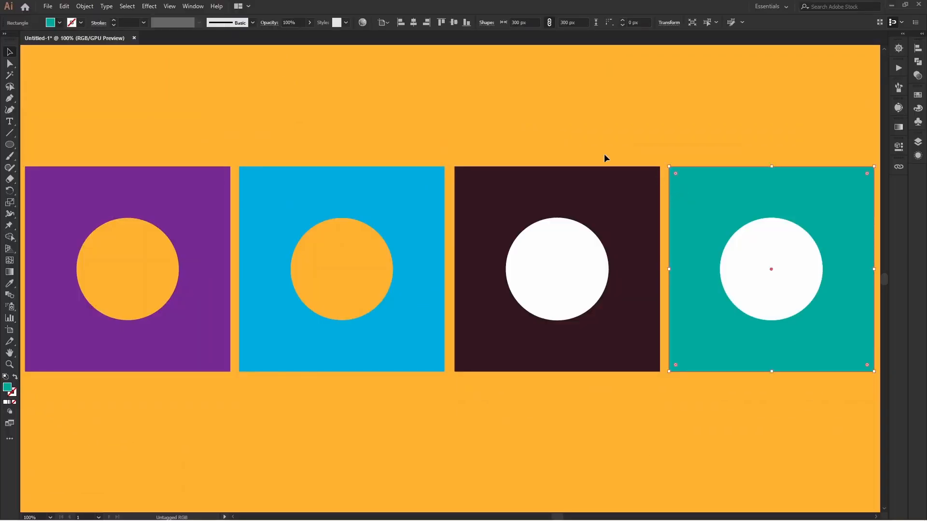
left_click(65, 6)
left_click(141, 85)
right_click(669, 167)
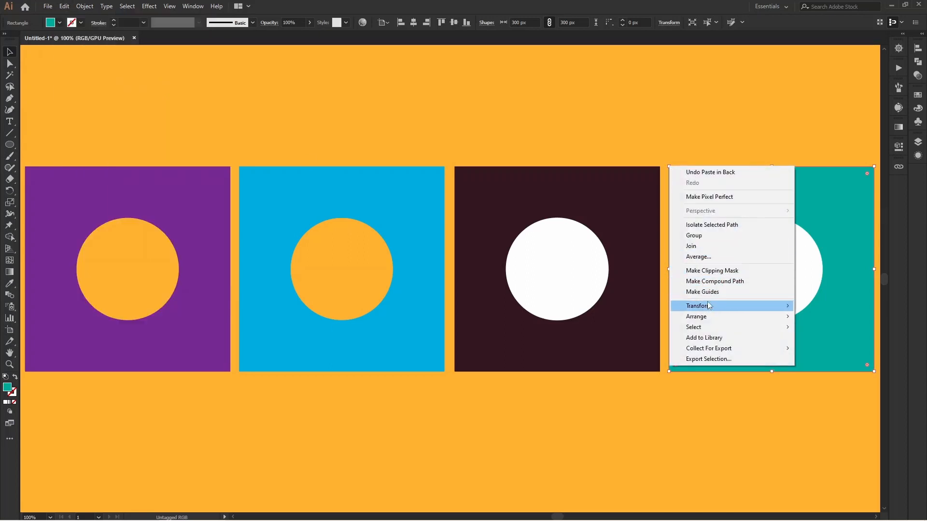
mouse_move(707, 306)
left_click(607, 335)
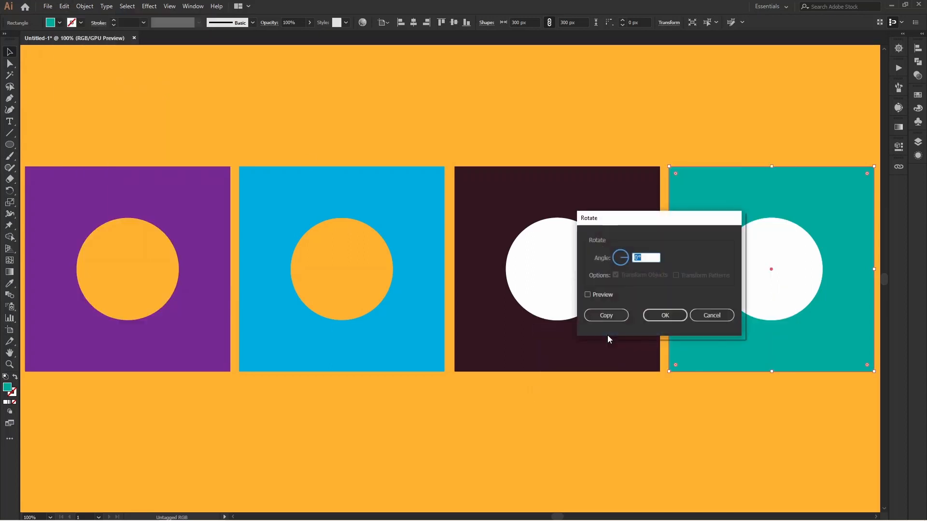
type("45")
left_click(665, 315)
Fill the rotated square with the pink-red swatch R=212 G=20 B=90 and deselect it.
left_click(917, 141)
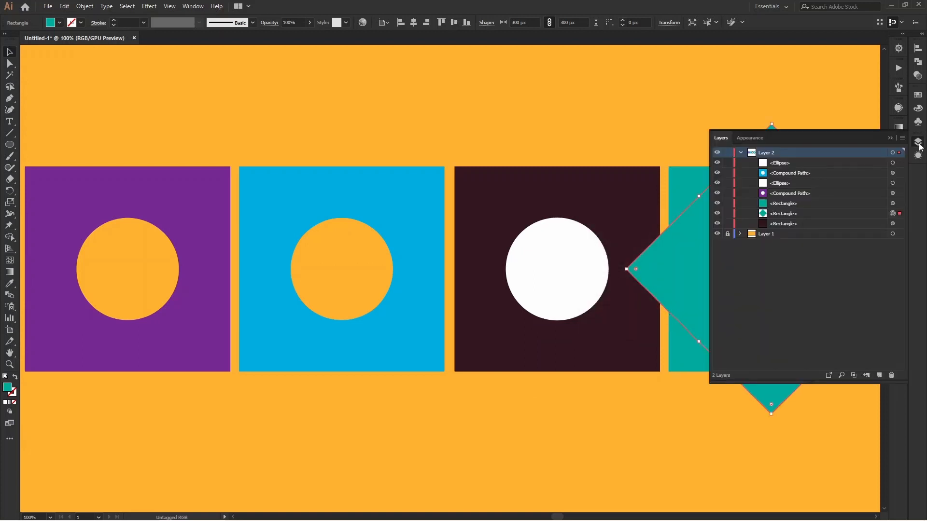
left_click(918, 124)
left_click(918, 111)
left_click(806, 91)
left_click(831, 179)
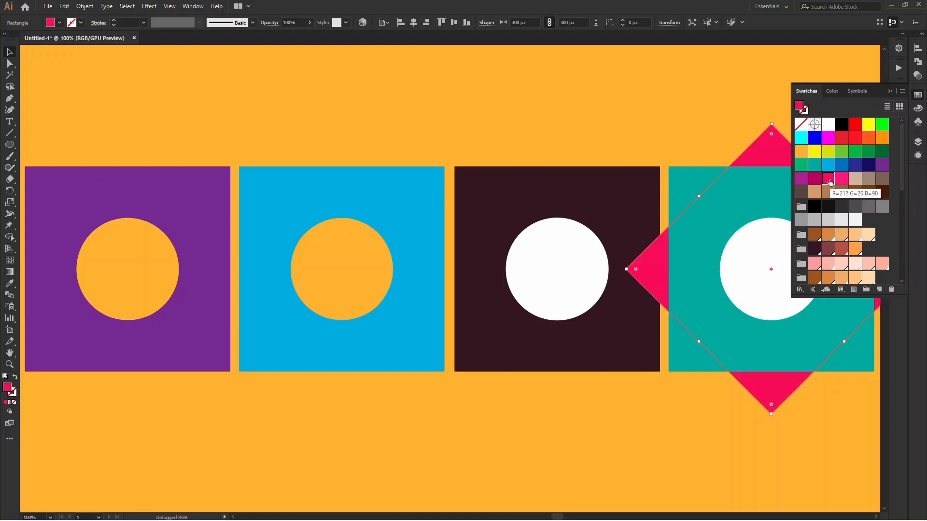
left_click(918, 95)
left_click(646, 95)
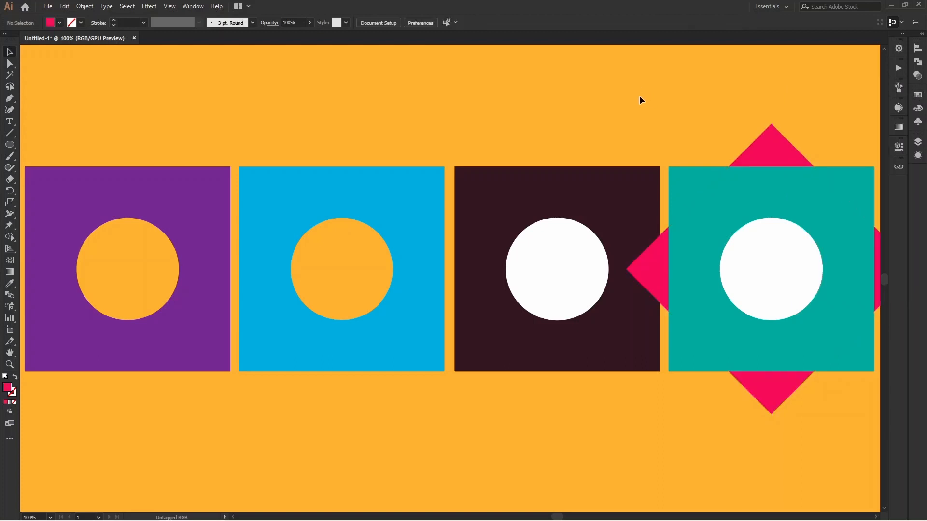
Use the white circle with Divide Objects Below to cut both the teal square and the pink diamond, and deselect.
left_click(754, 265)
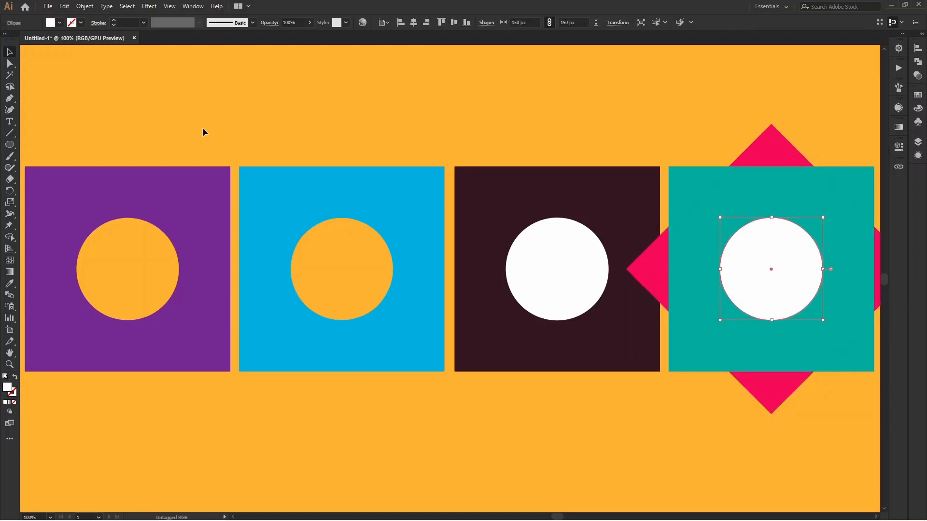
left_click(84, 7)
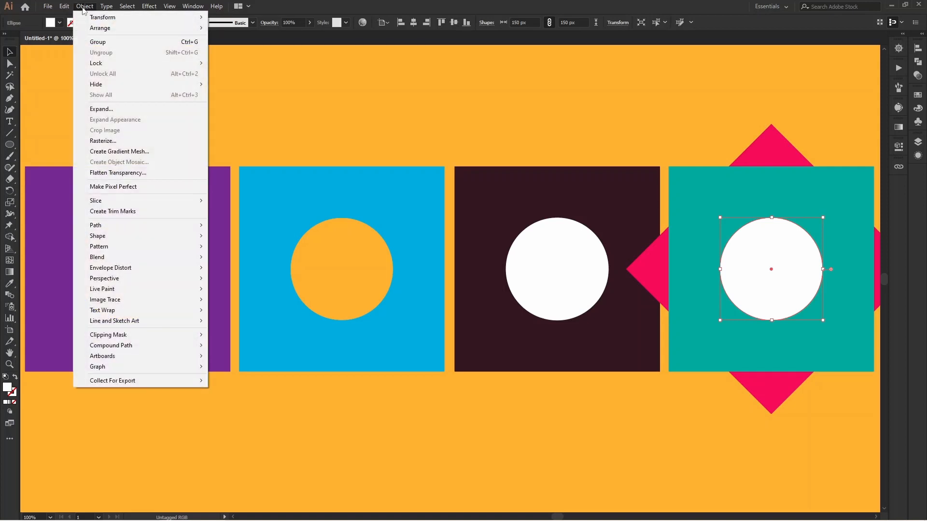
mouse_move(147, 226)
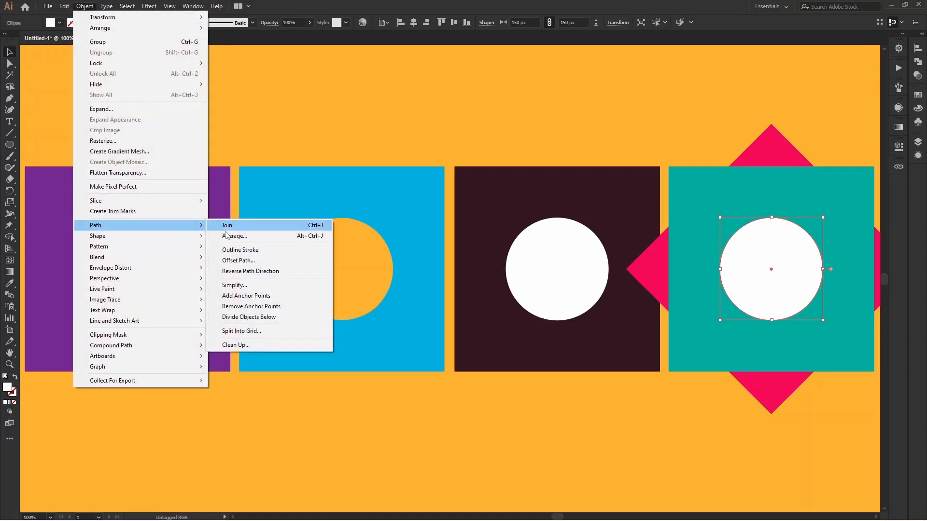
left_click(263, 318)
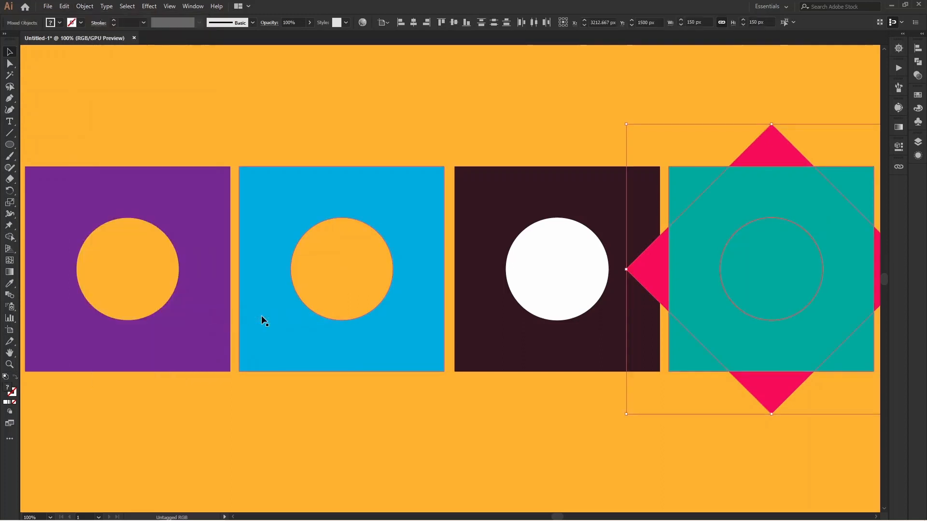
left_click(640, 450)
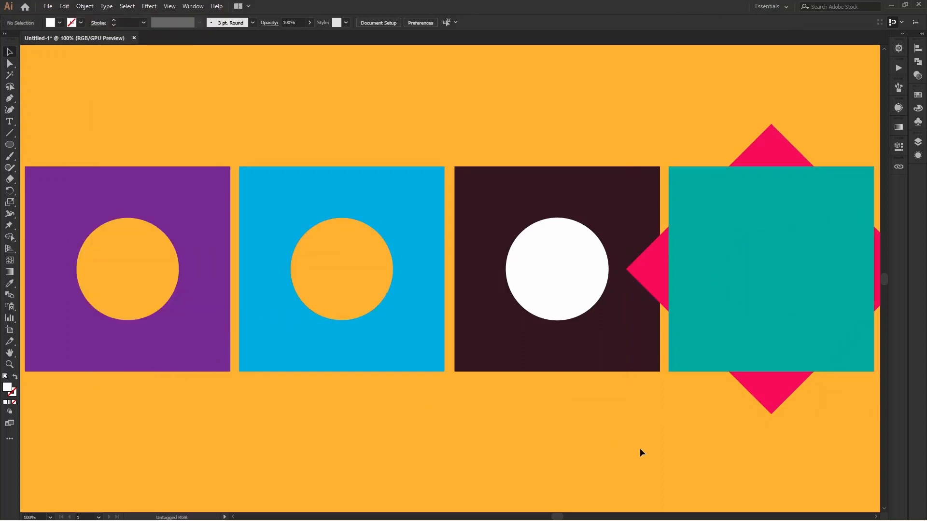
Separate the cut pieces: move the teal and pink circles above the squares and the teal square below the purple and blue squares.
left_click_drag(797, 276, 143, 104)
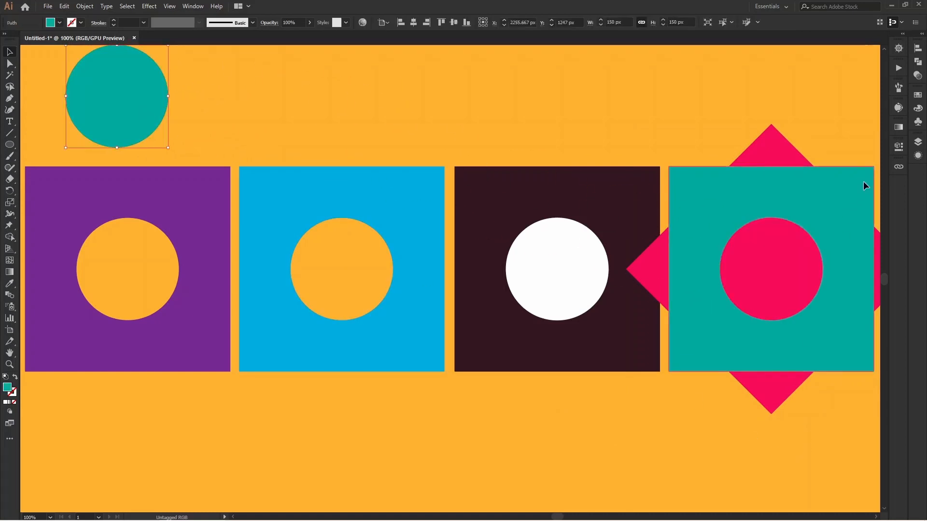
left_click_drag(864, 183, 323, 338)
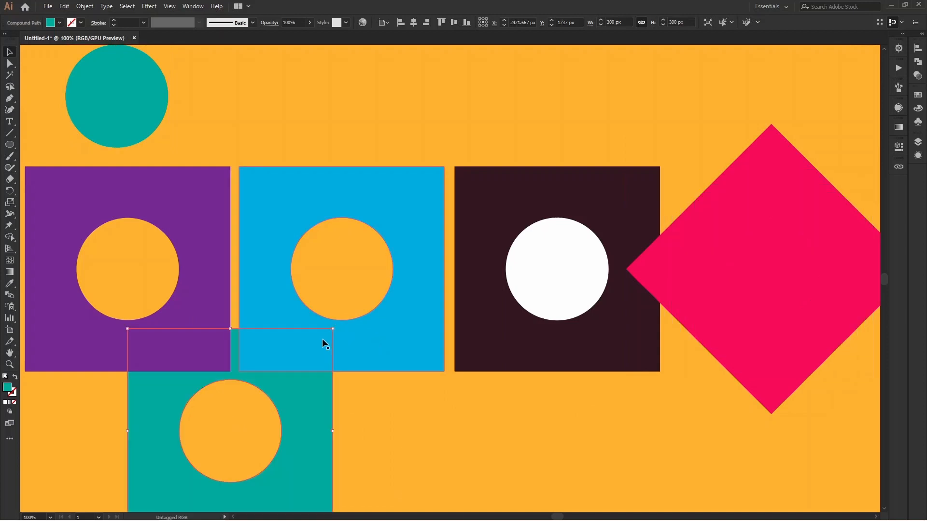
left_click_drag(792, 287, 317, 117)
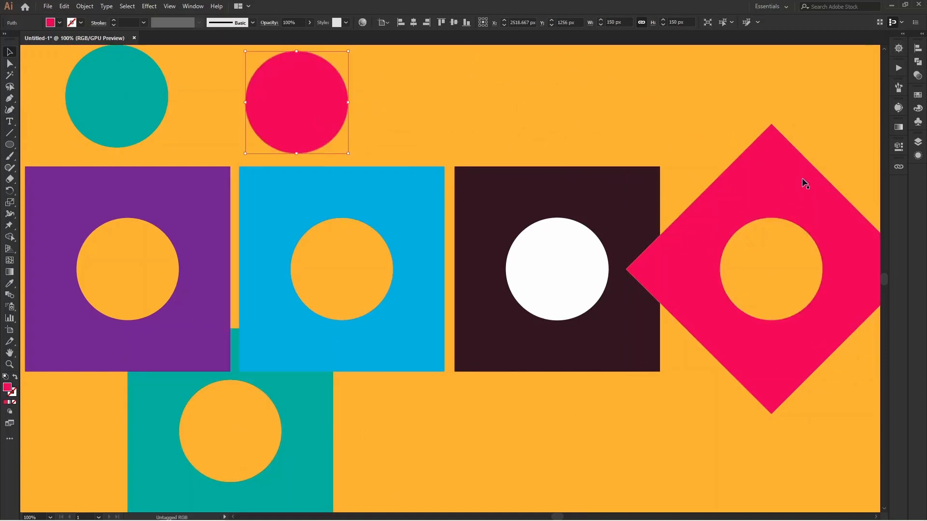
Move the pink diamond to Y 1400 px and the teal square below it to about X 3125 px, Y 1725 px, then select the teal circle.
left_click_drag(785, 176, 814, 109)
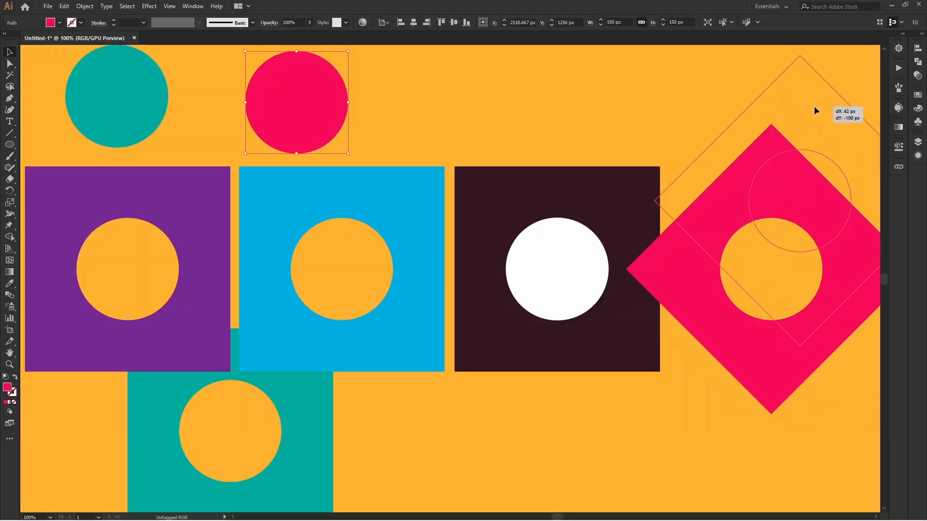
left_click_drag(814, 105, 815, 109)
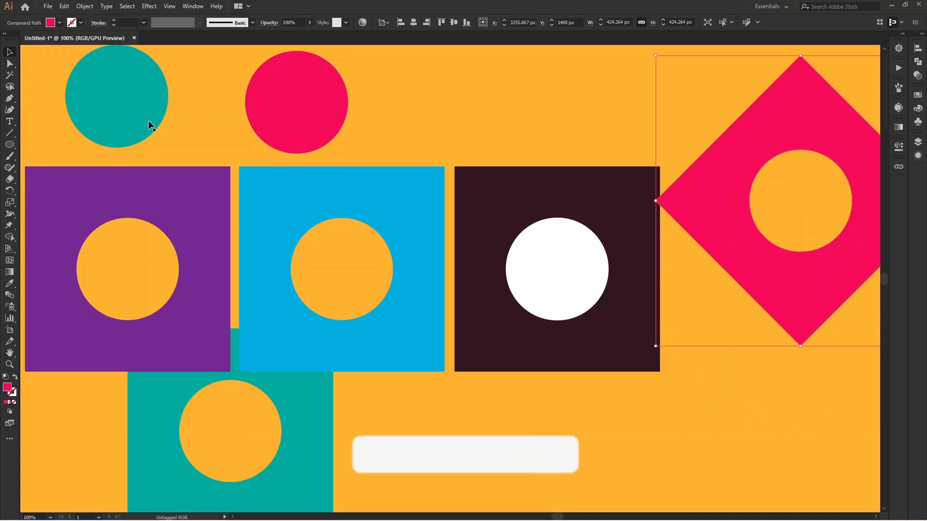
left_click_drag(290, 483, 770, 474)
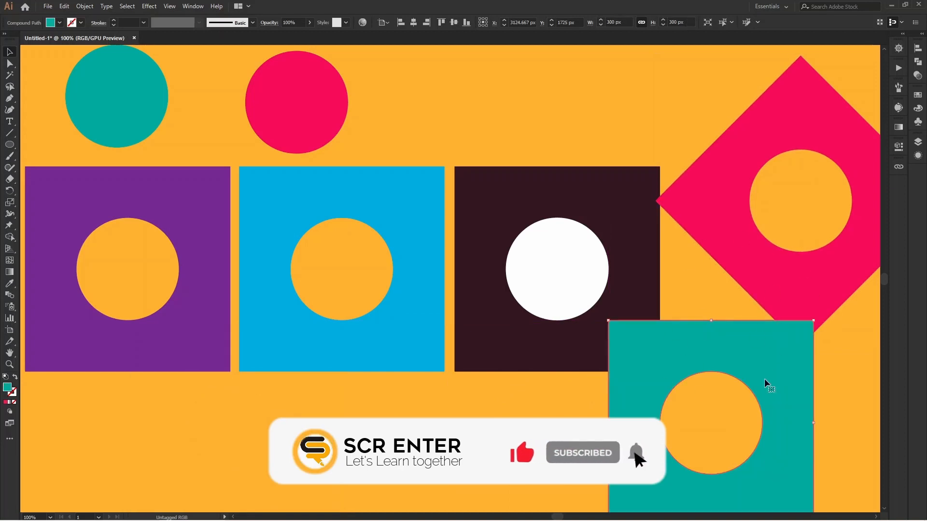
left_click(147, 104)
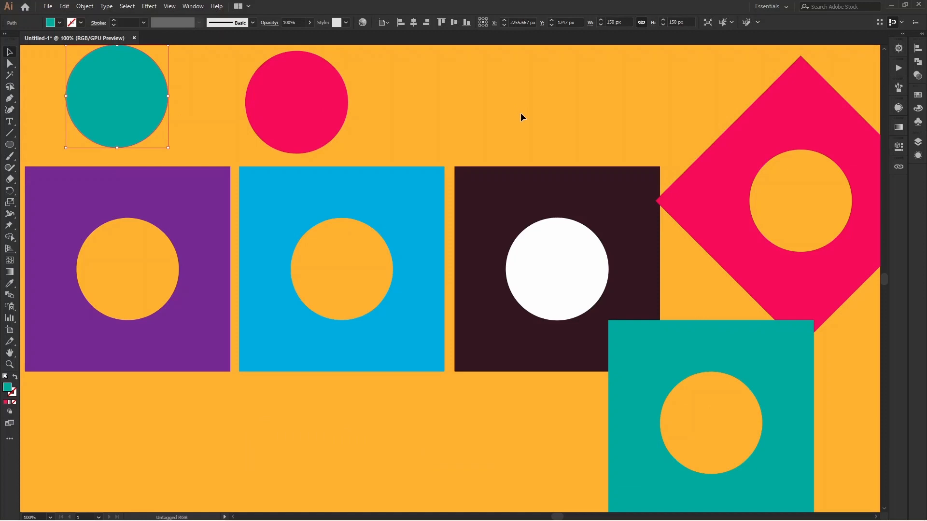